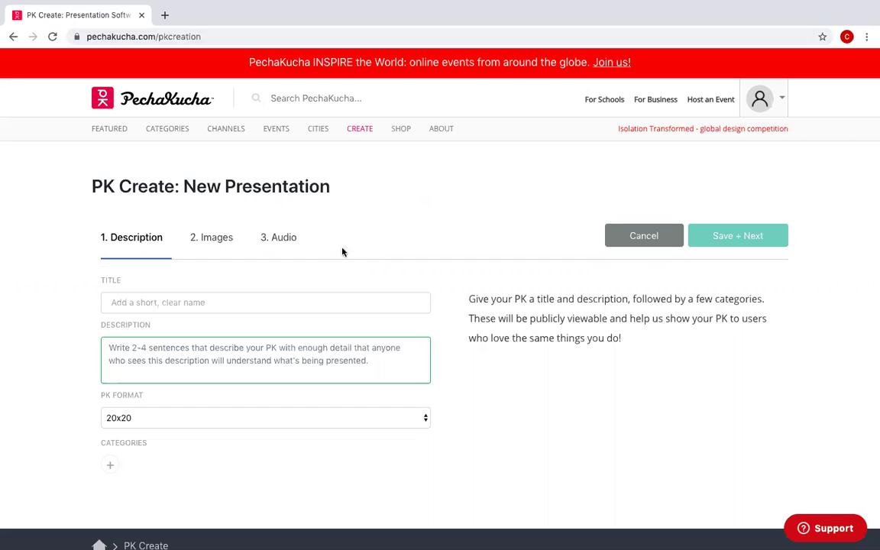
- Title the presentation 'Puppies', describe it as 'Puppies....', and save the step
click(135, 302)
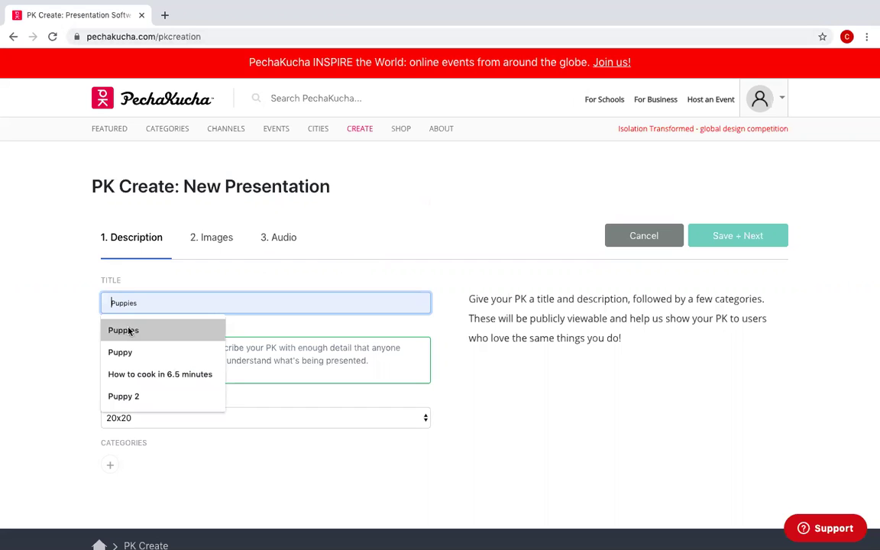
click(128, 330)
click(123, 347)
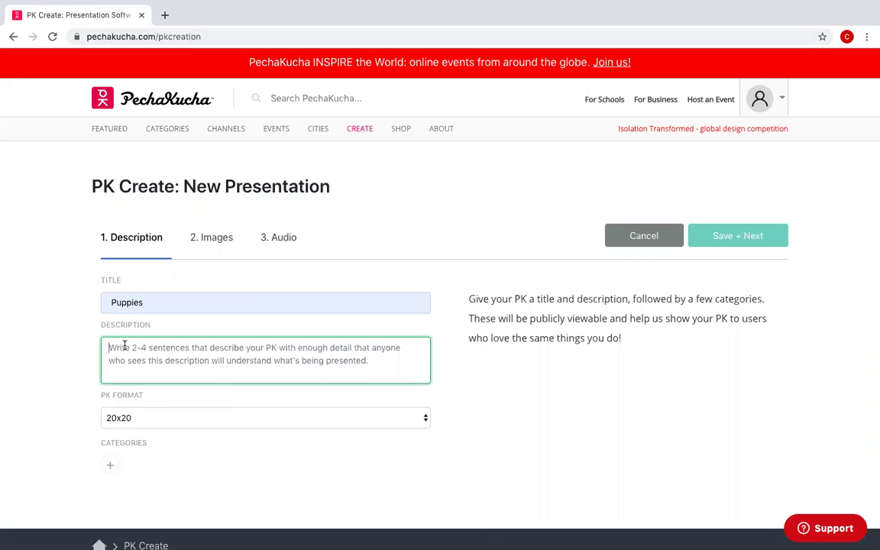
text(Puppies)
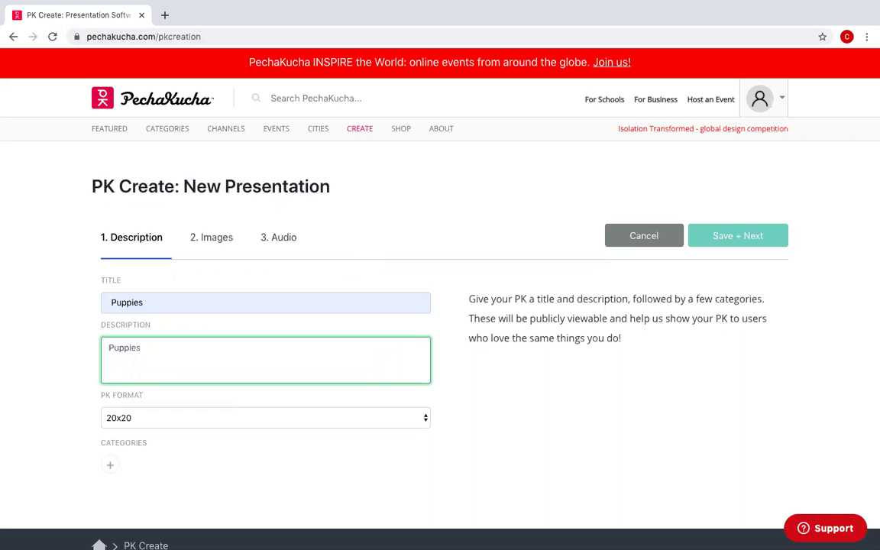
text(....)
click(723, 238)
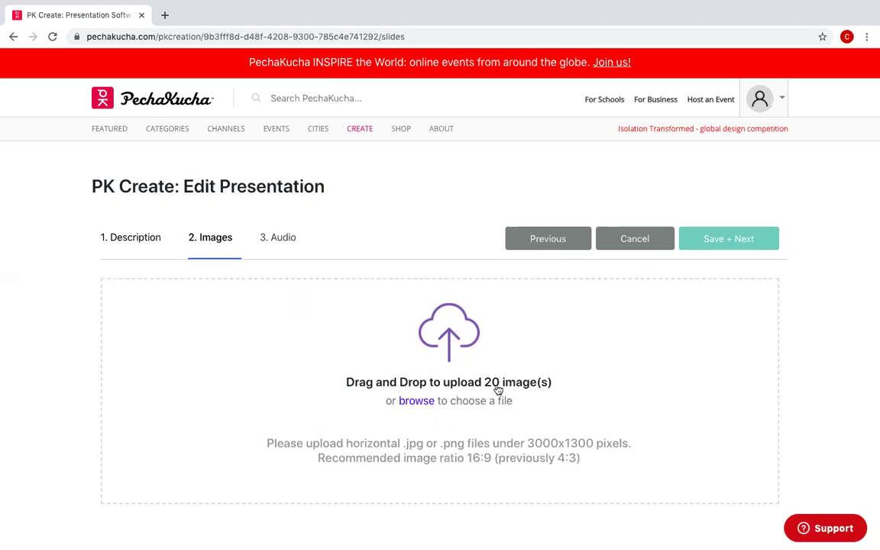
- Upload the first row of five puppy photos and move IMG_5028.jpg into the first slide
click(412, 401)
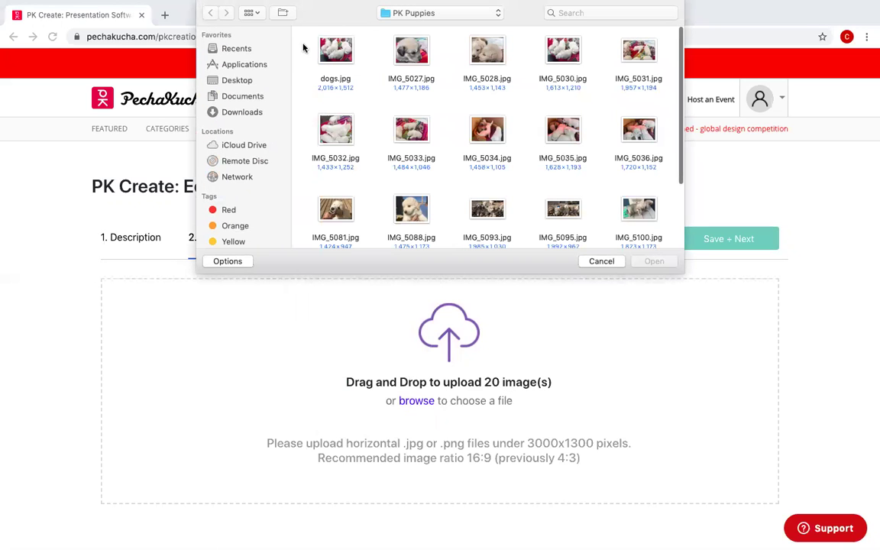
drag(303, 40, 588, 57)
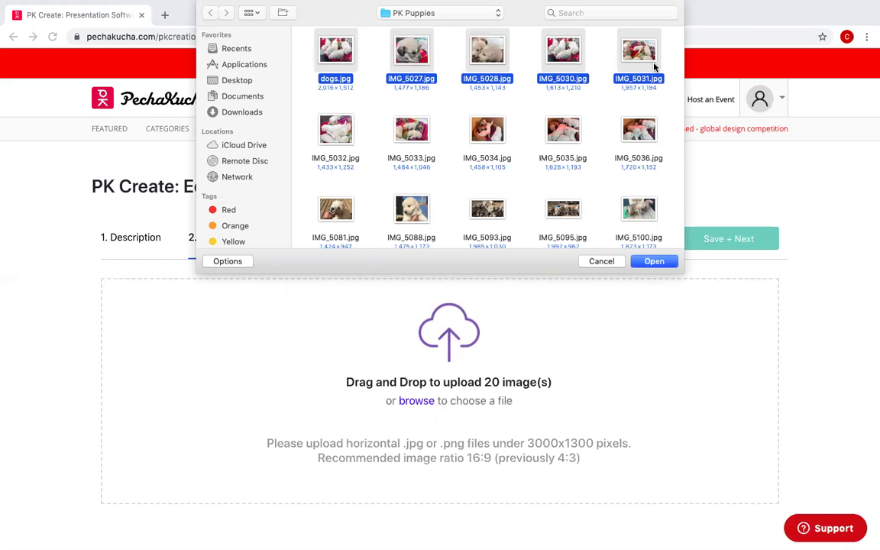
click(651, 261)
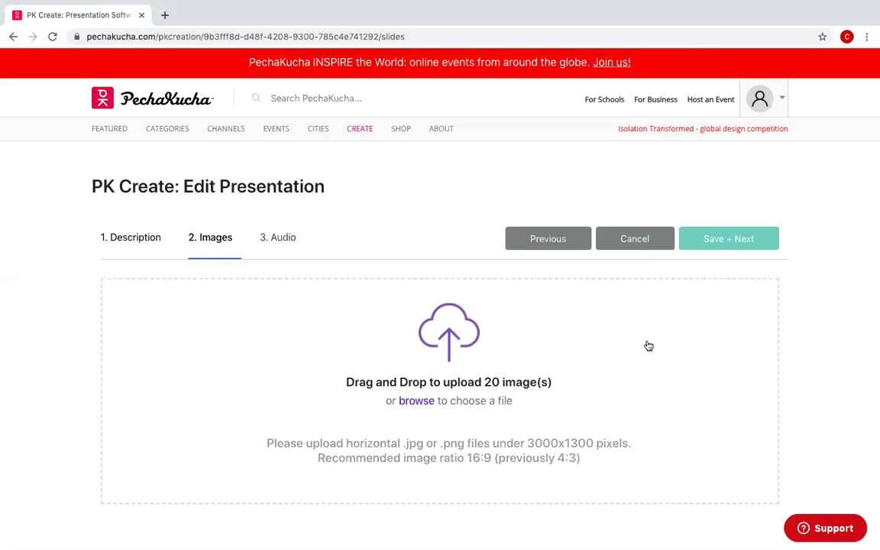
scroll(648, 346, down, 5)
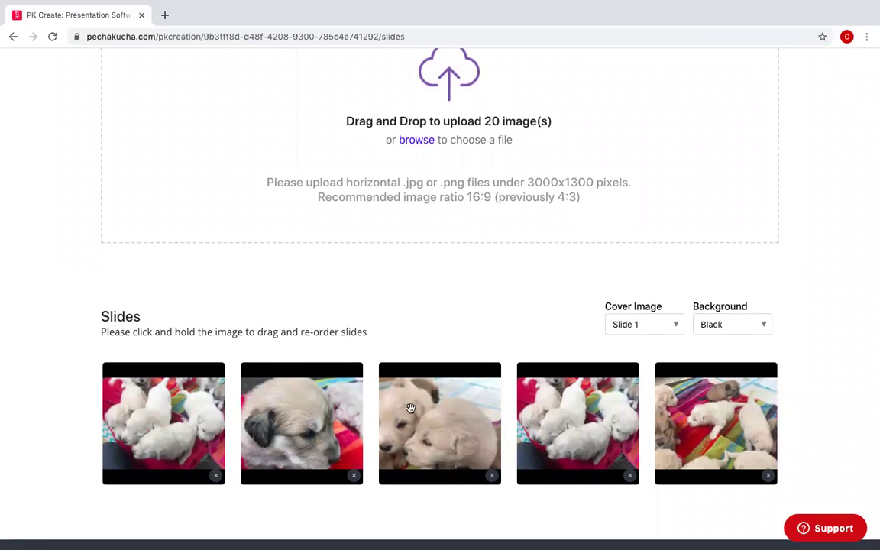
drag(410, 408, 146, 376)
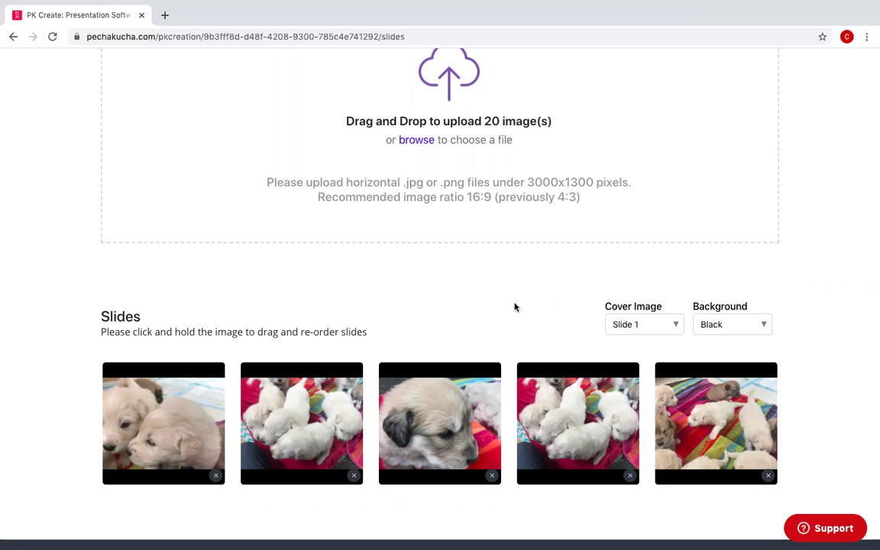
- Upload the remaining puppy photos so the presentation holds 20 slides
scroll(515, 306, up, 1)
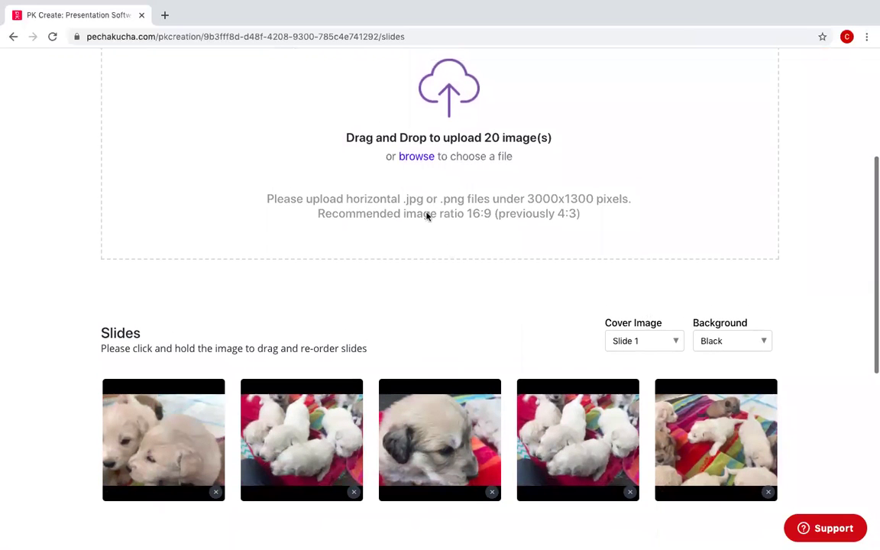
click(418, 159)
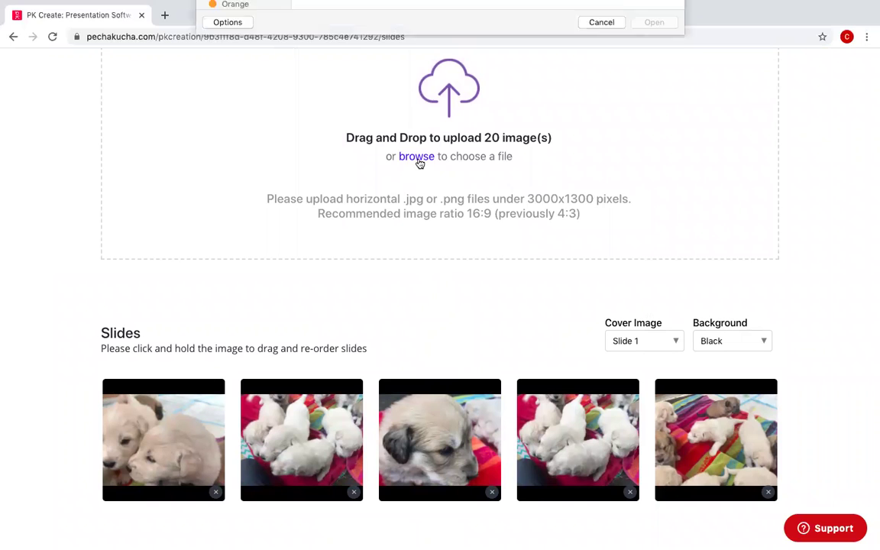
drag(301, 112, 638, 201)
click(649, 262)
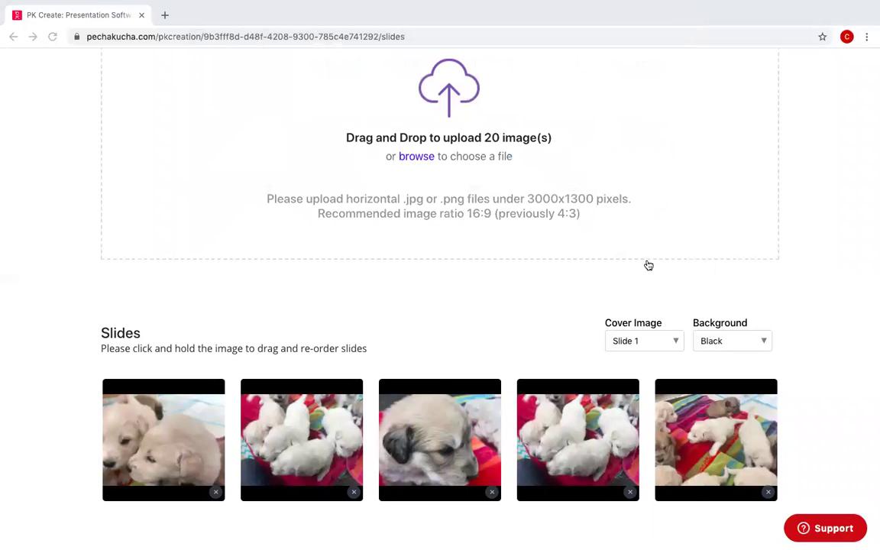
- Rearrange the slides, placing the chain-link fence puppies photo second
scroll(454, 319, down, 3)
scroll(453, 318, down, 4)
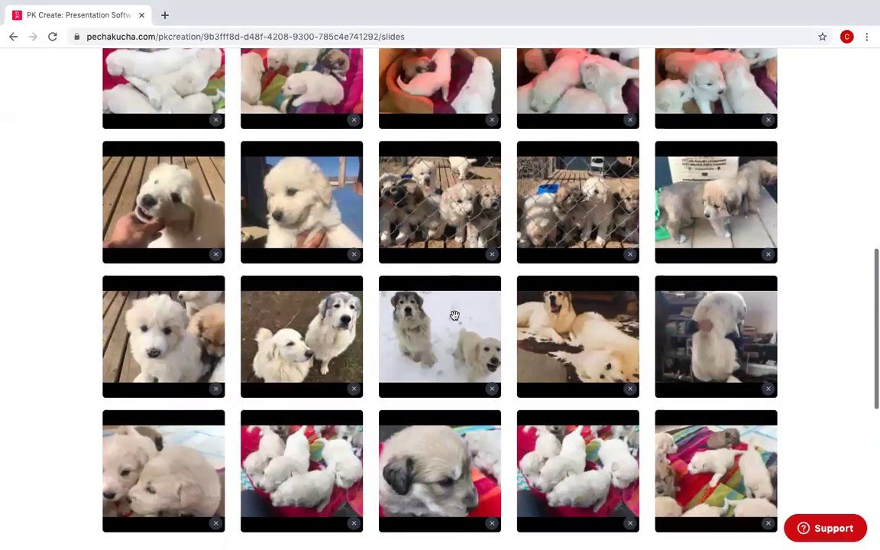
scroll(453, 315, up, 2)
scroll(453, 315, up, 3)
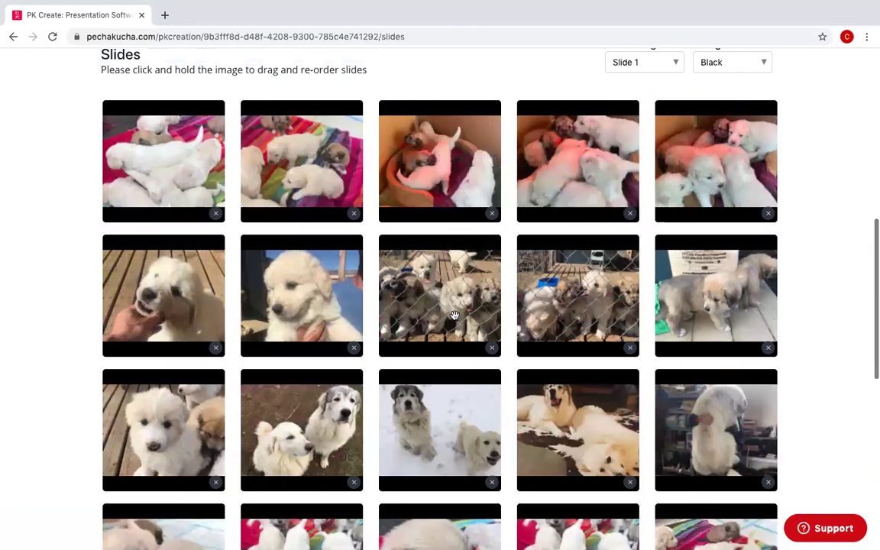
drag(396, 197, 313, 229)
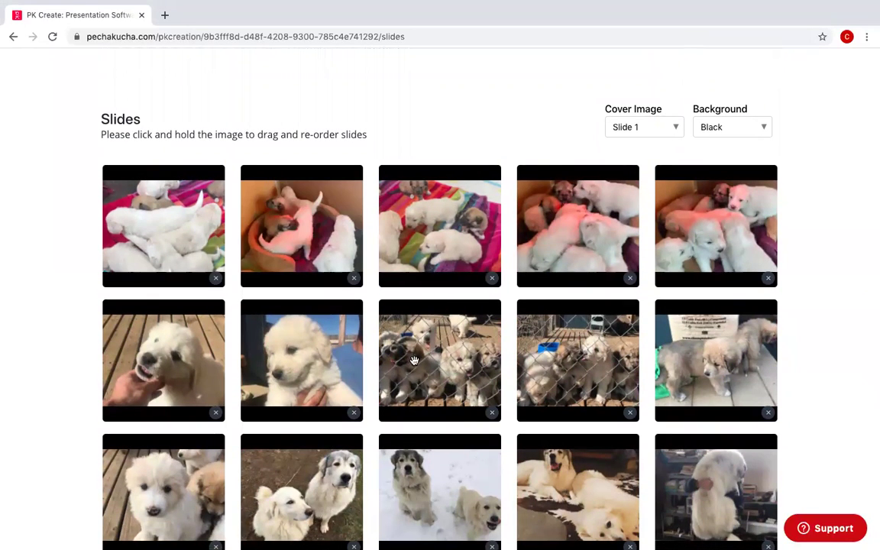
drag(403, 350, 269, 256)
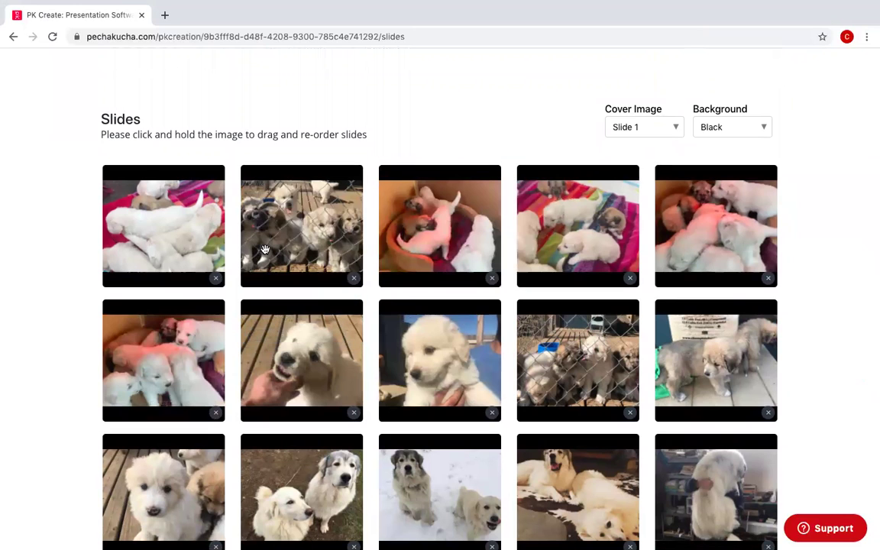
scroll(539, 99, up, 3)
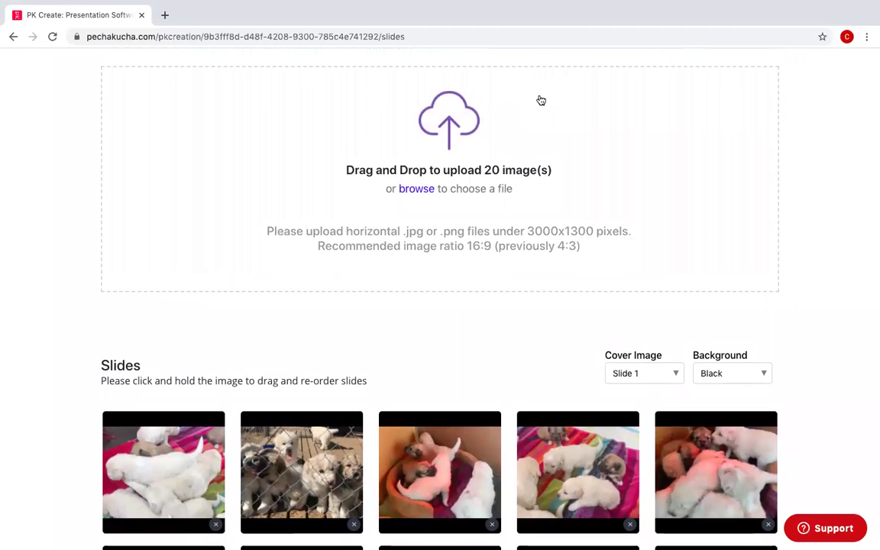
scroll(539, 99, up, 2)
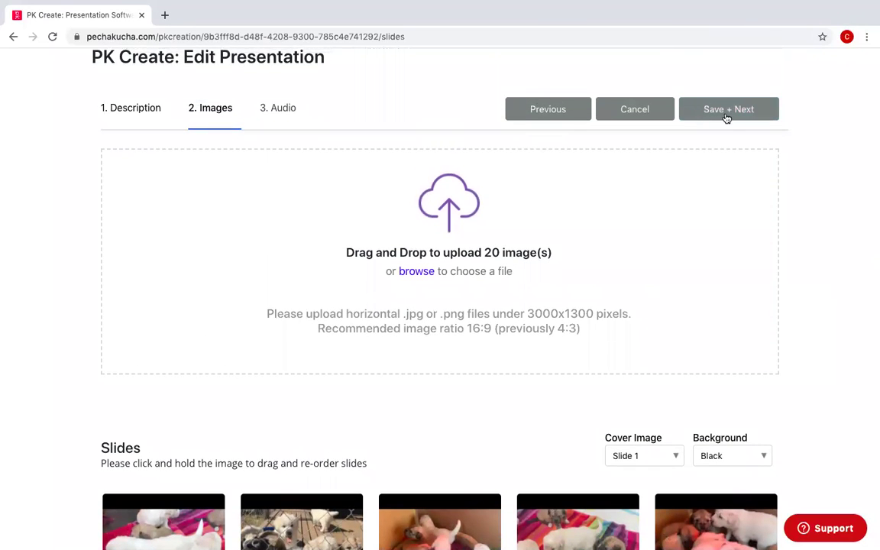
- Save the 20 slides and wait for the upload to reach the Audio step
click(726, 118)
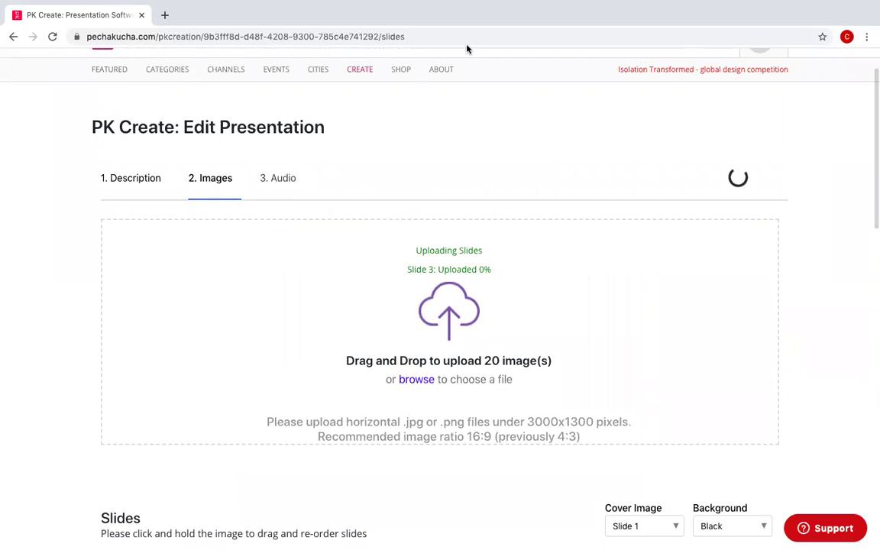
mouse_move(467, 4)
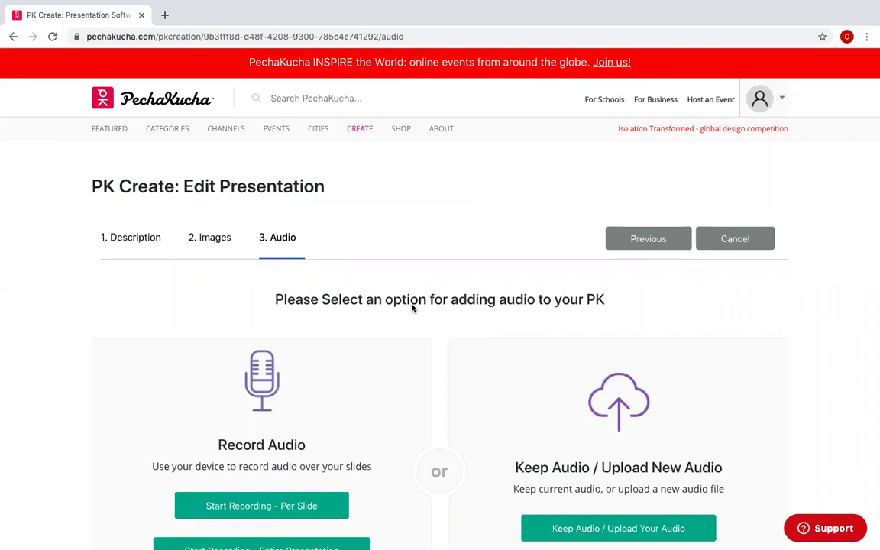
scroll(411, 307, down, 2)
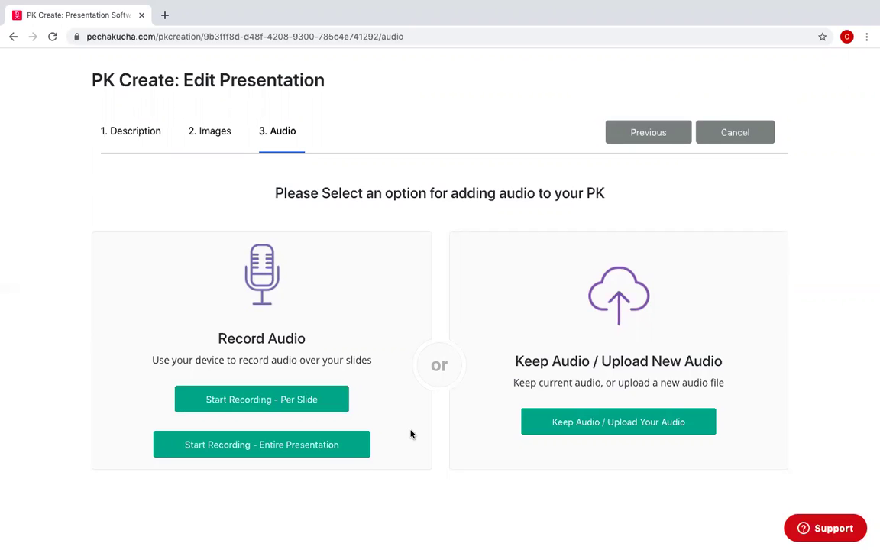
- Record spoken narration for slide 1 using per-slide recording
click(311, 402)
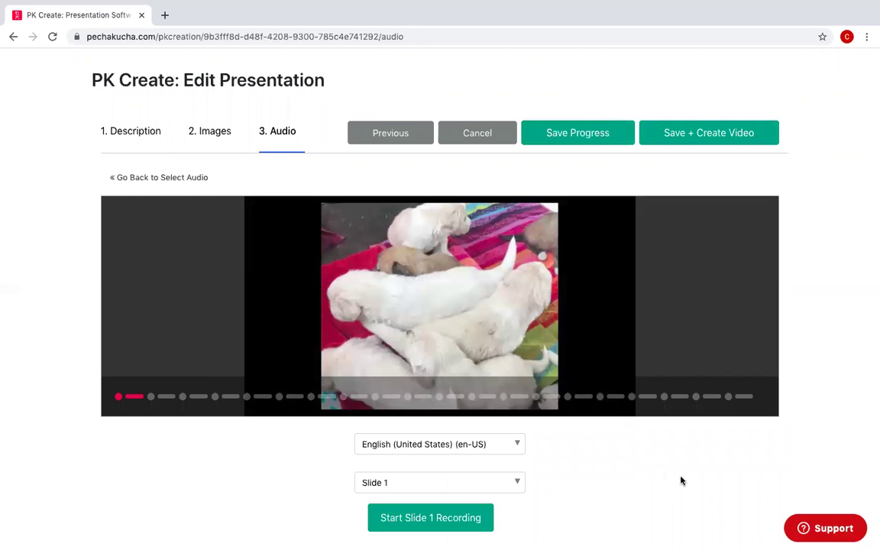
click(447, 528)
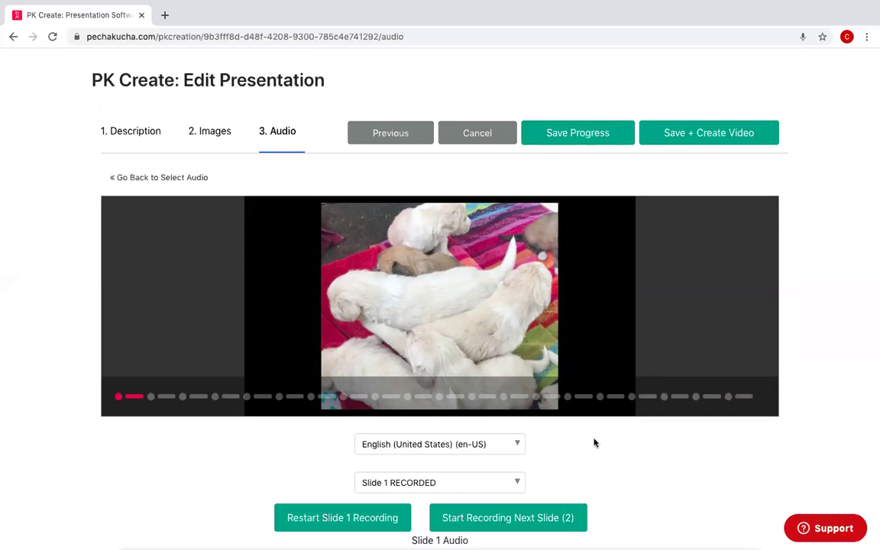
- Save the slide 1 recording, then return to My PK Presentations
click(567, 143)
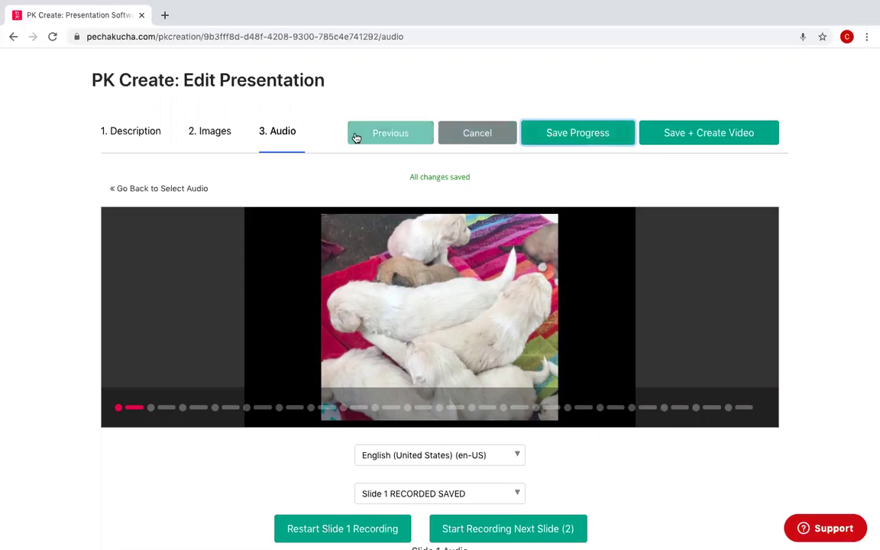
click(477, 134)
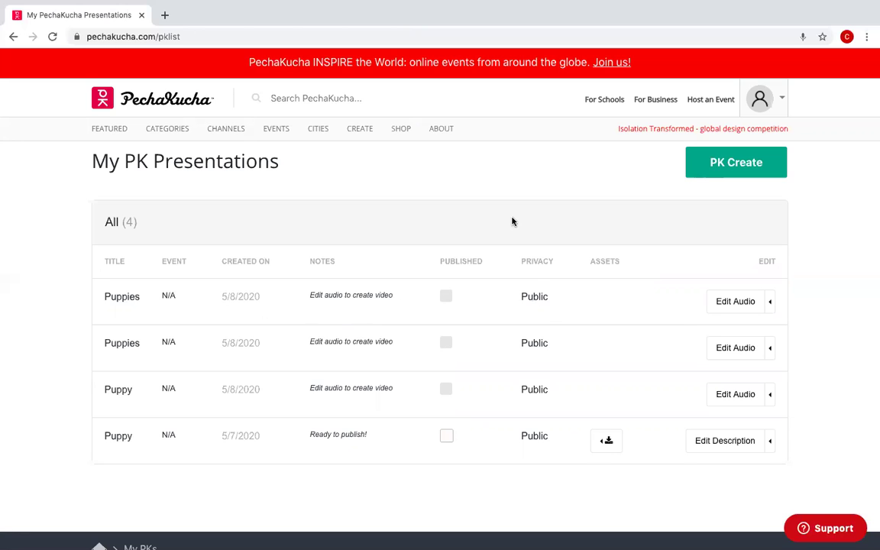
- Reopen audio for the newest Puppies presentation and submit it with Save + Create Video
click(735, 302)
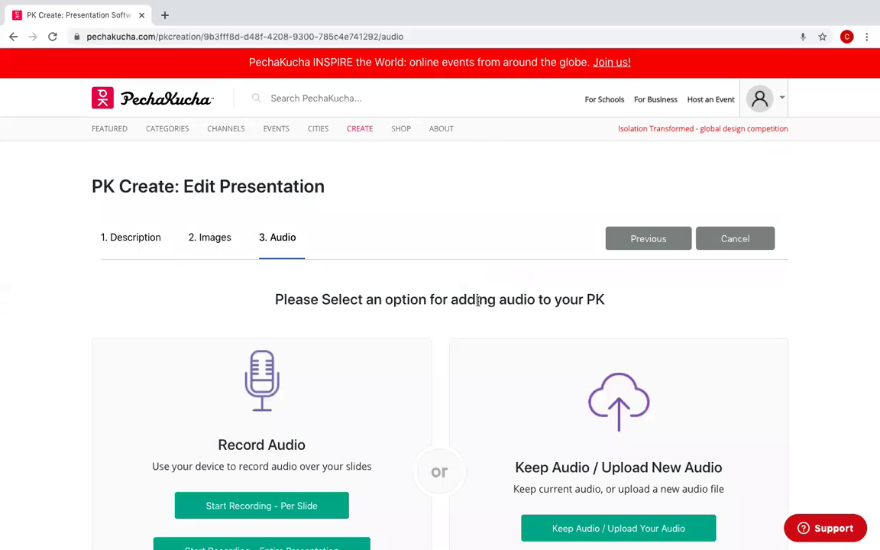
scroll(477, 301, down, 1)
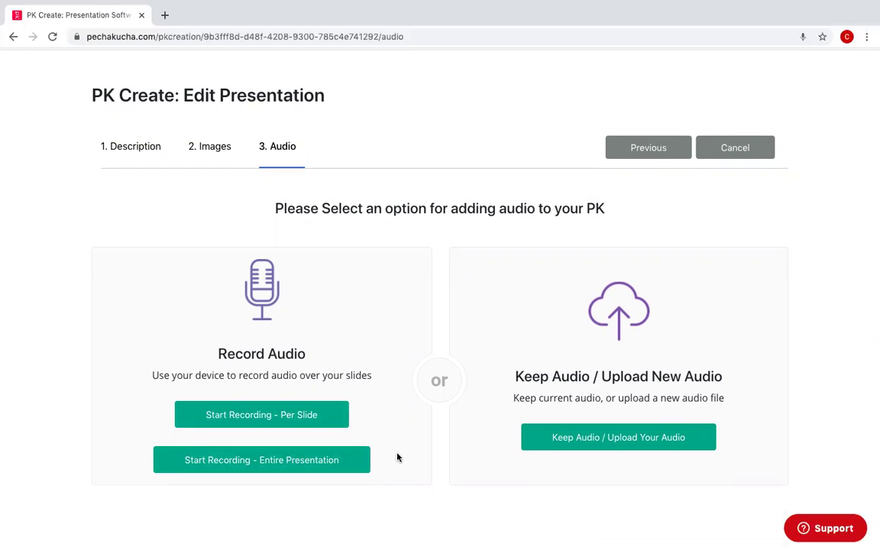
click(306, 422)
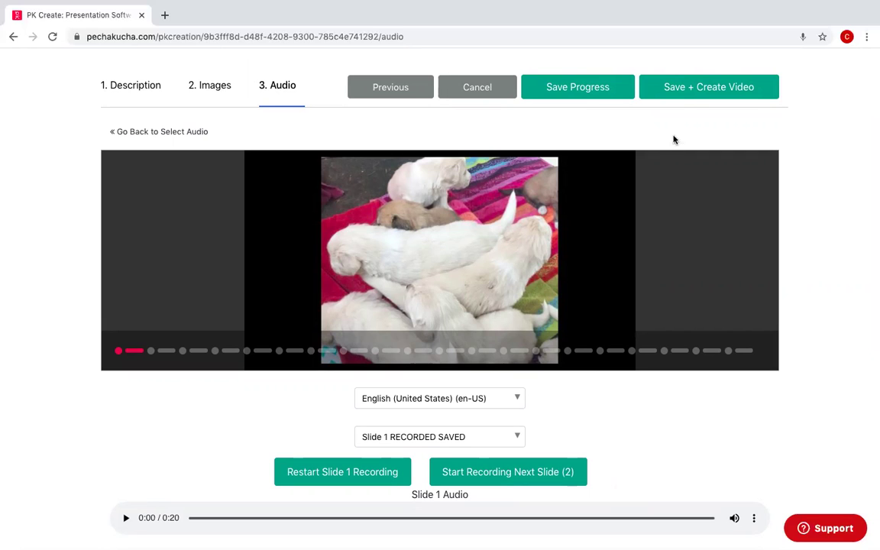
click(684, 98)
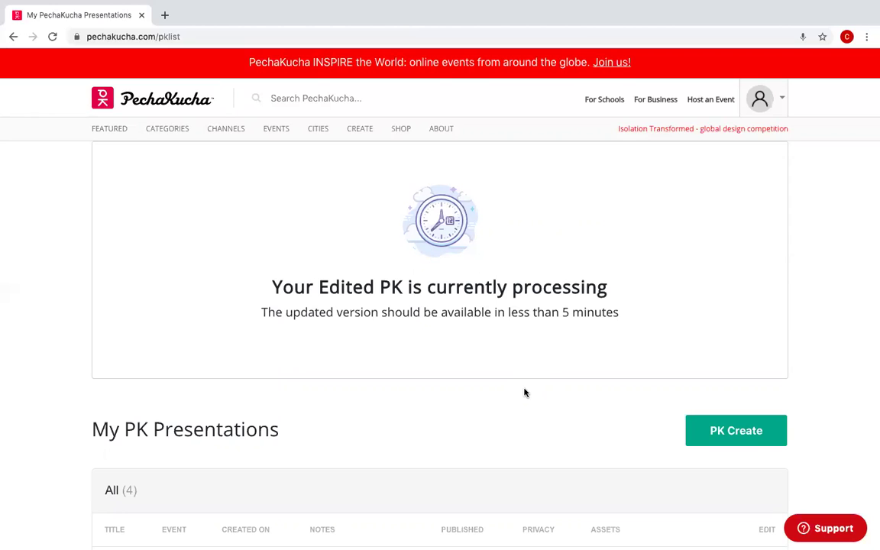
scroll(524, 392, down, 3)
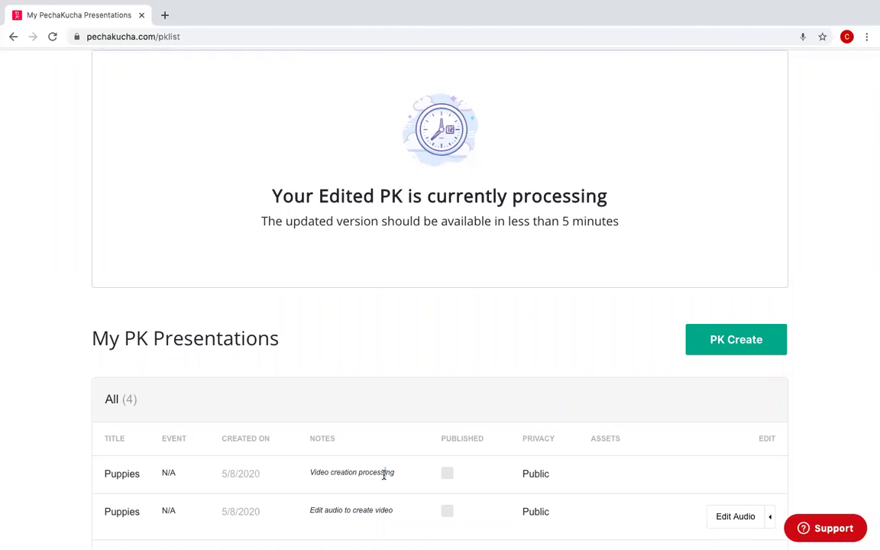
mouse_move(611, 7)
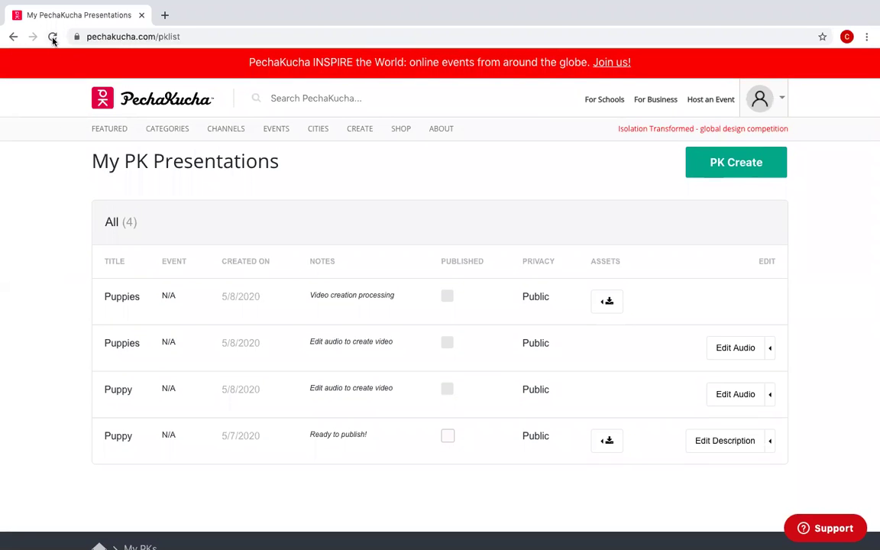
- Reload the presentation list to check the Puppies video's processing status
click(52, 37)
mouse_move(477, 6)
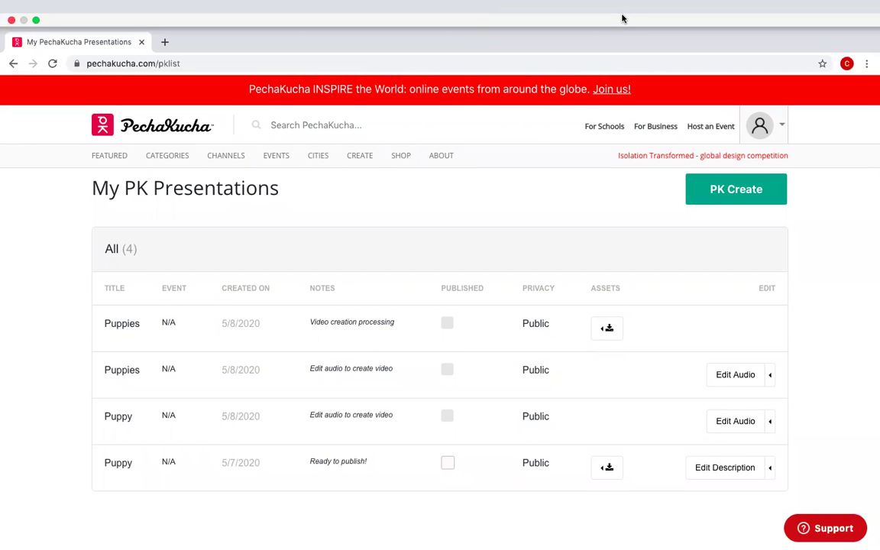